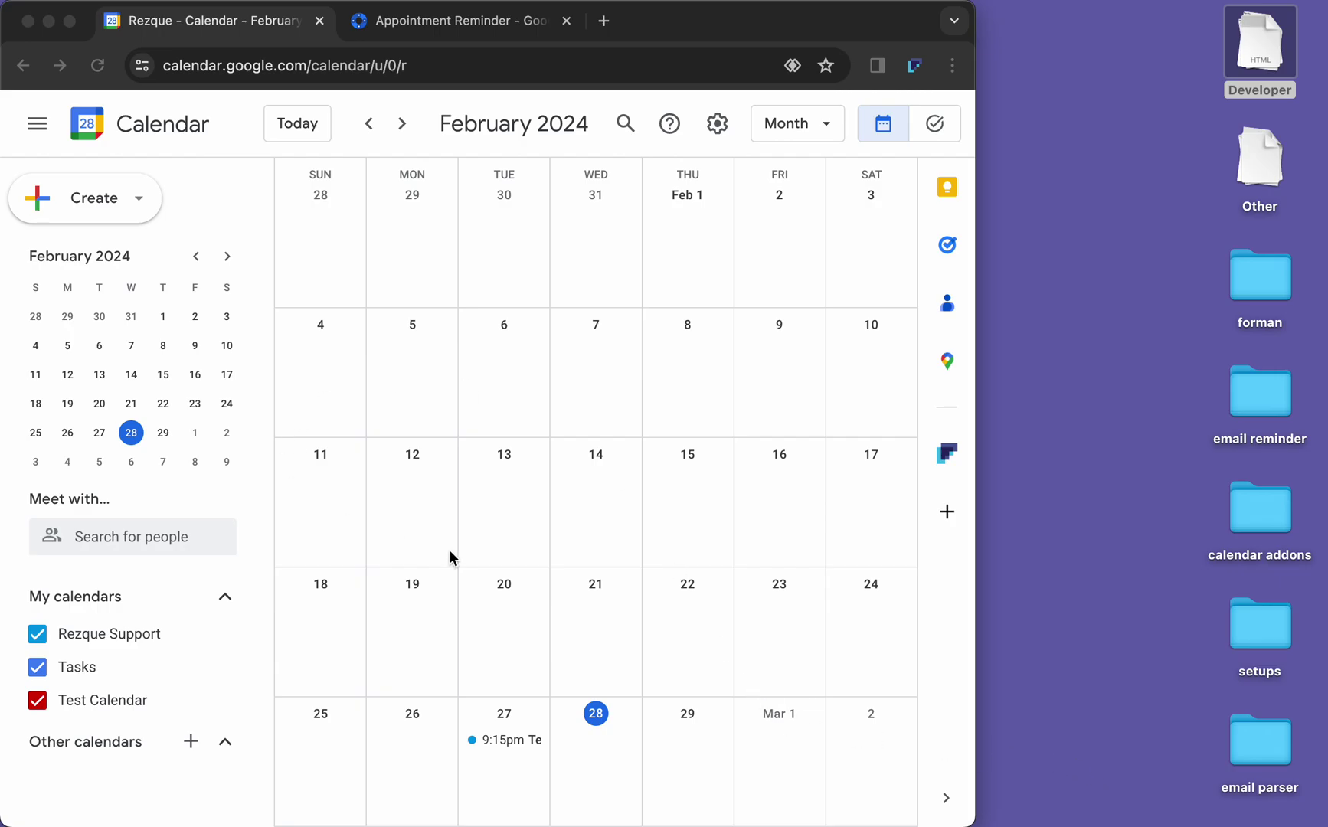
Step: Check the Appointment Reminder Marketplace listing's name, then open the Rezque Email Reminders panel in the February calendar
left_click(436, 28)
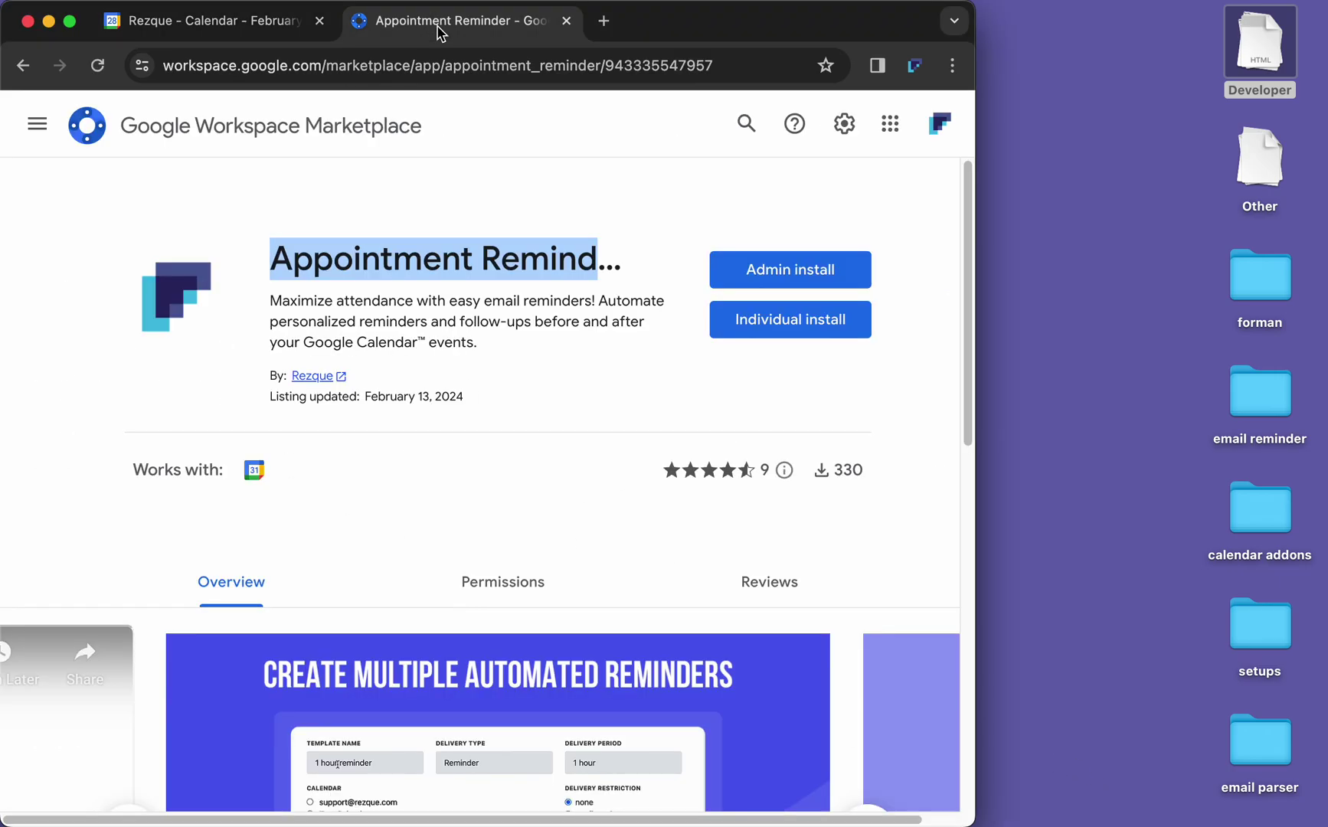
left_click(485, 431)
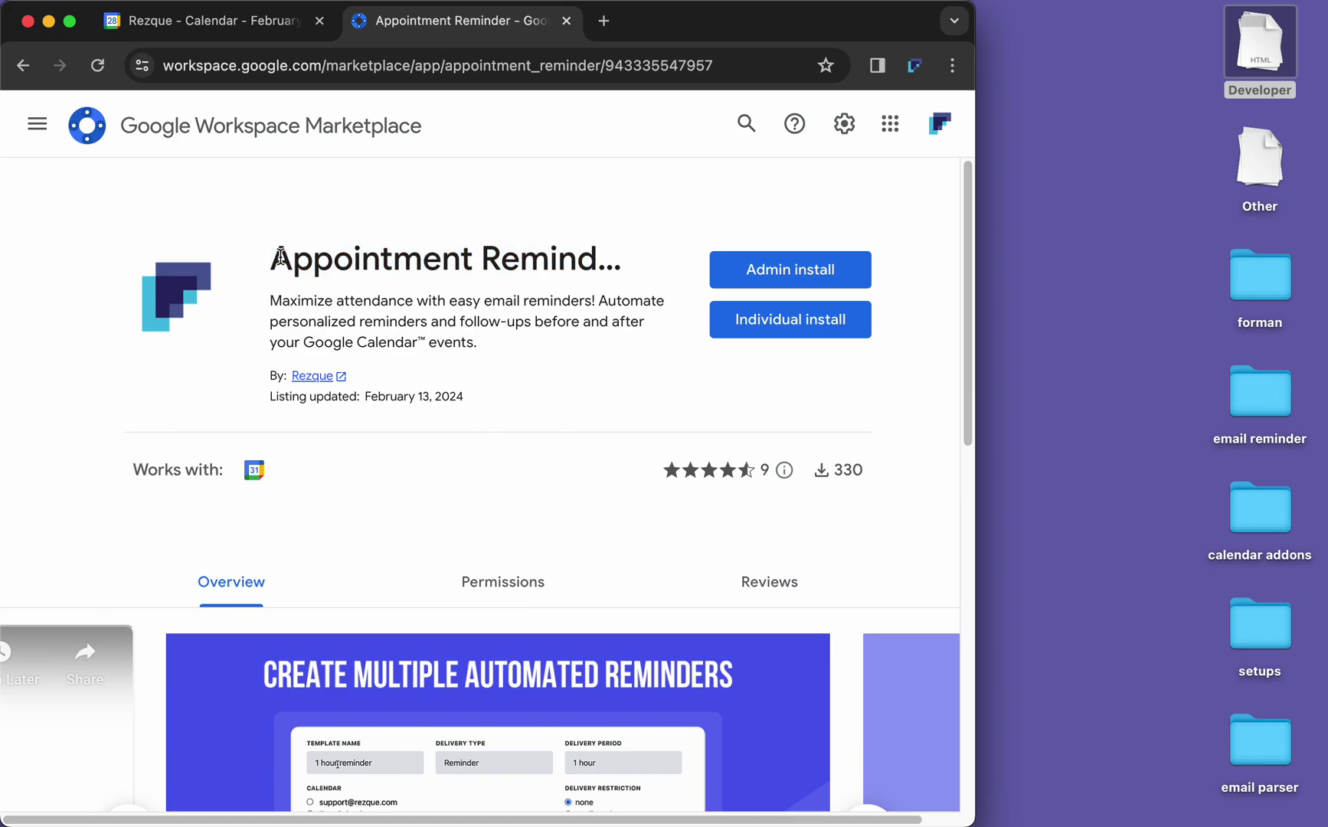
left_click_drag(272, 258, 599, 288)
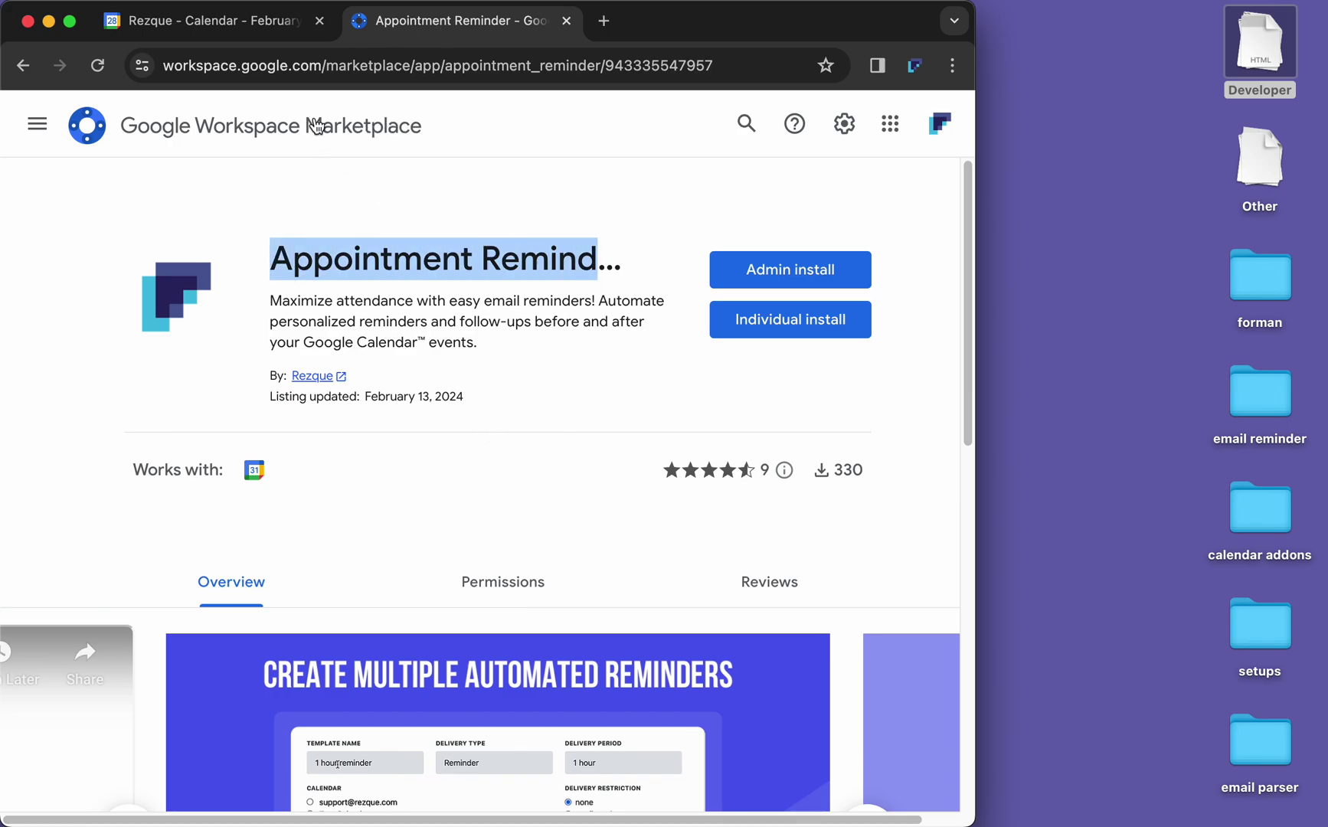
left_click(280, 26)
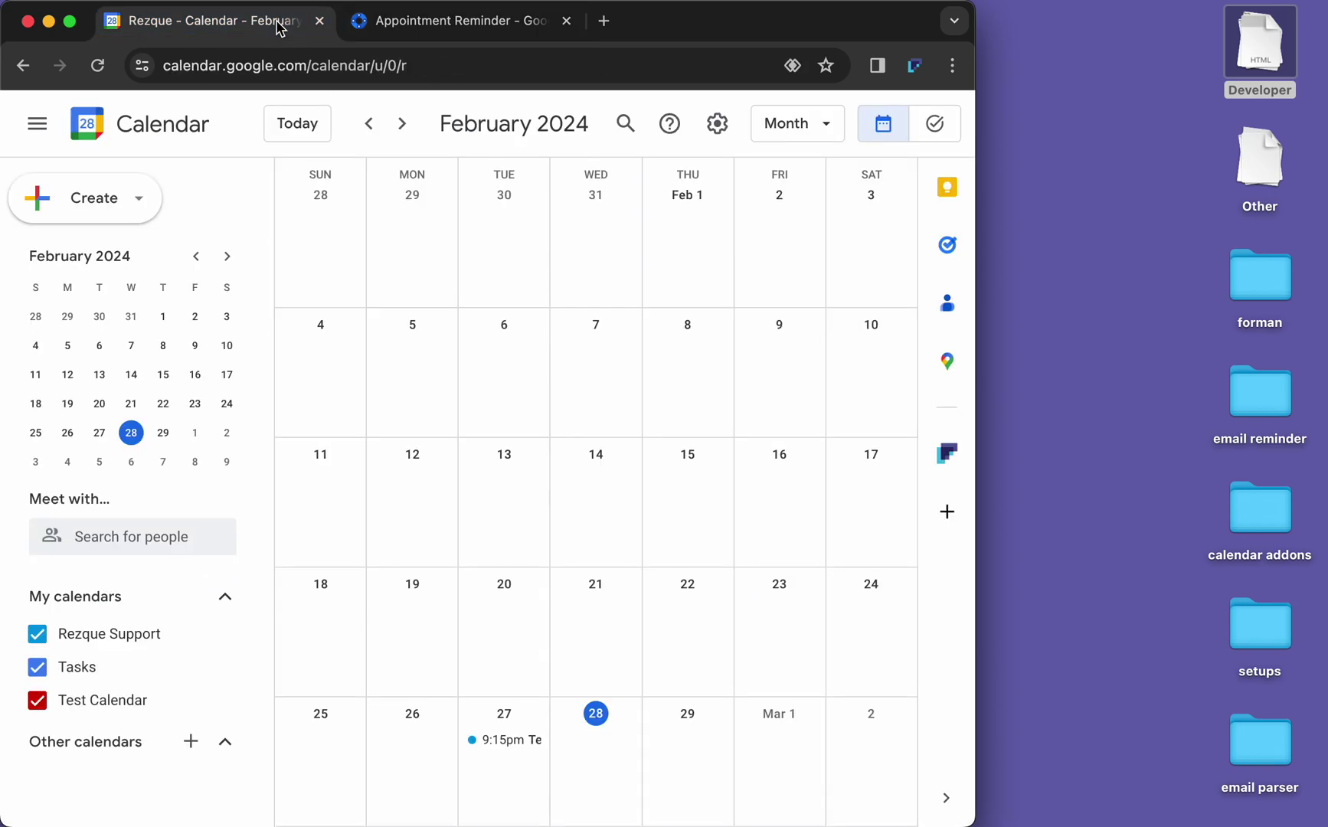
left_click(947, 456)
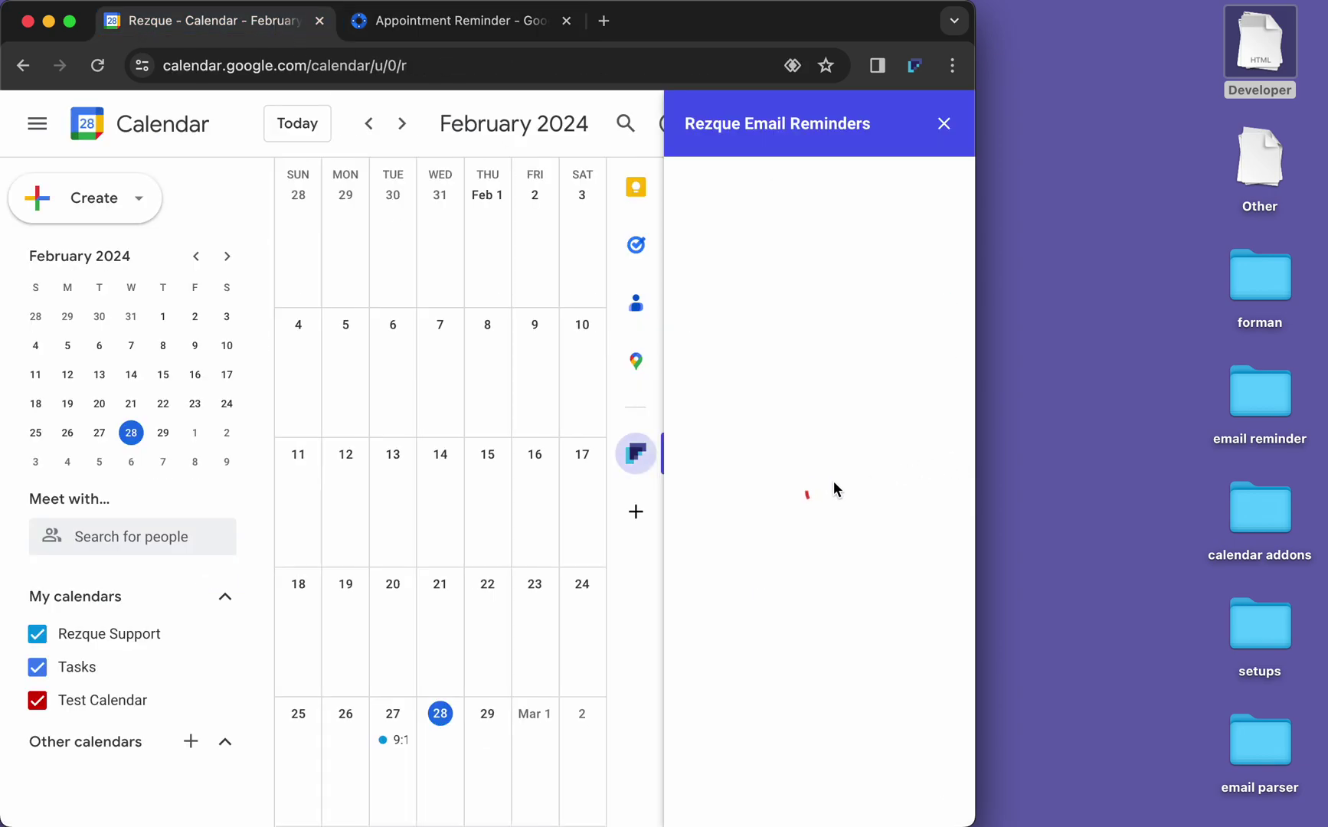
scroll(740, 604, "down", 2)
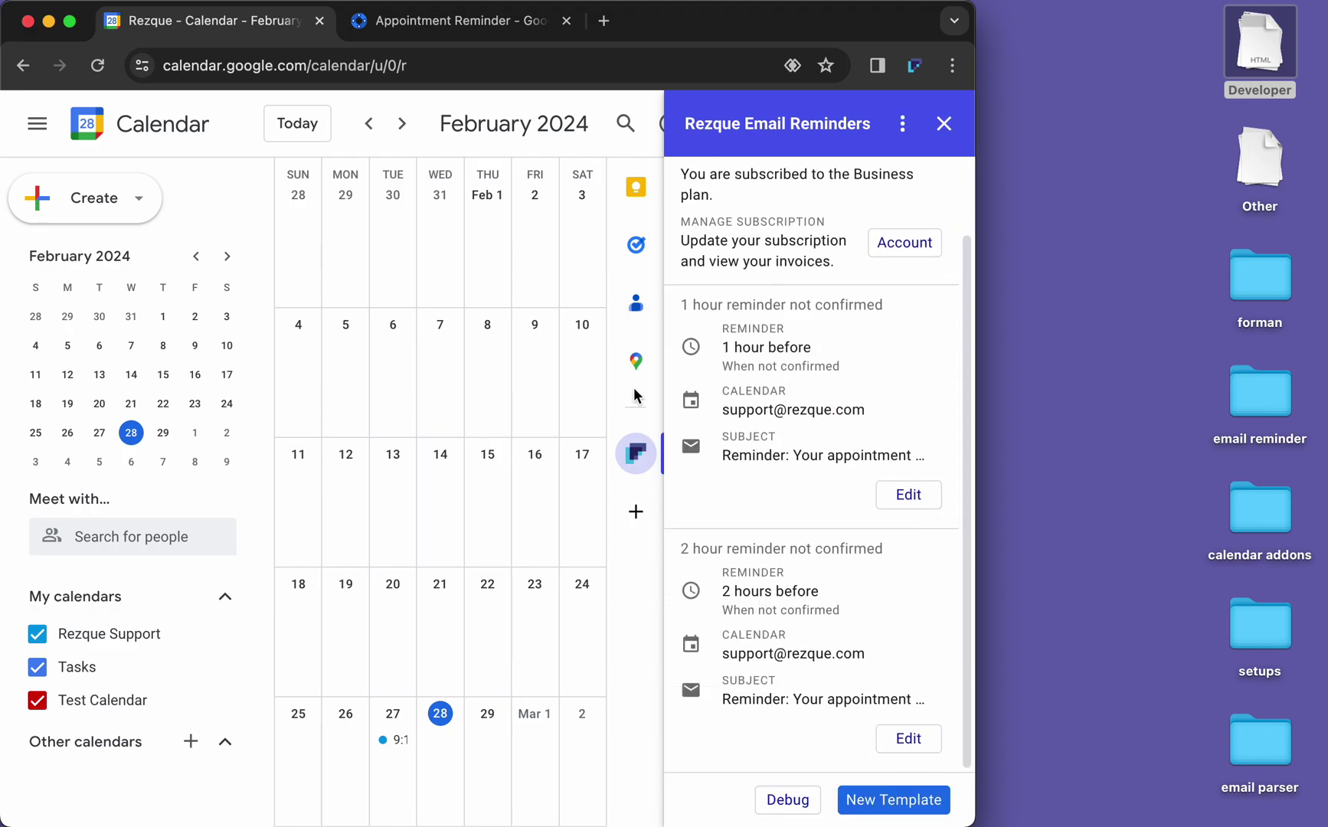
Step: Edit the '1 hour reminder not confirmed' template, checking delivery types and keeping the 1 hour period
left_click(905, 496)
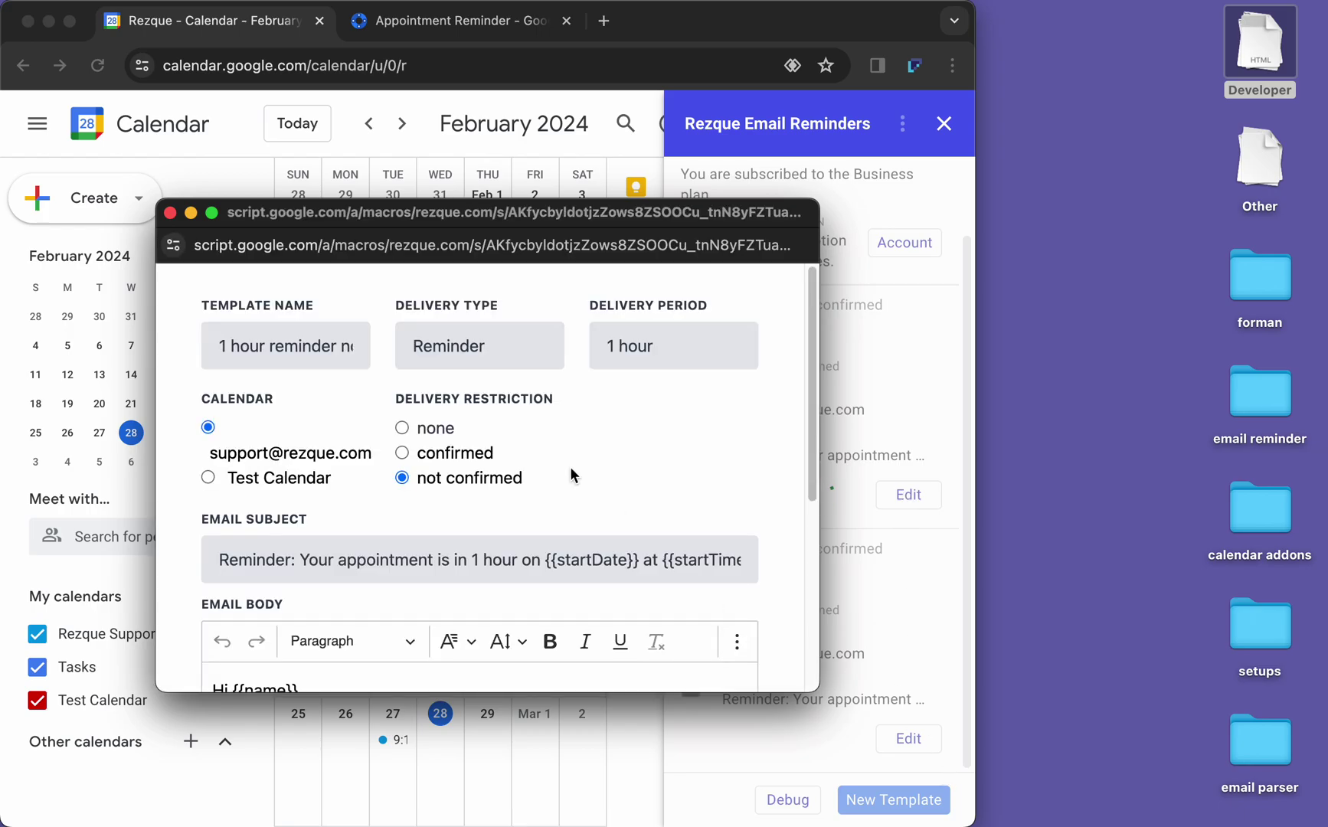
scroll(565, 466, "down", 1)
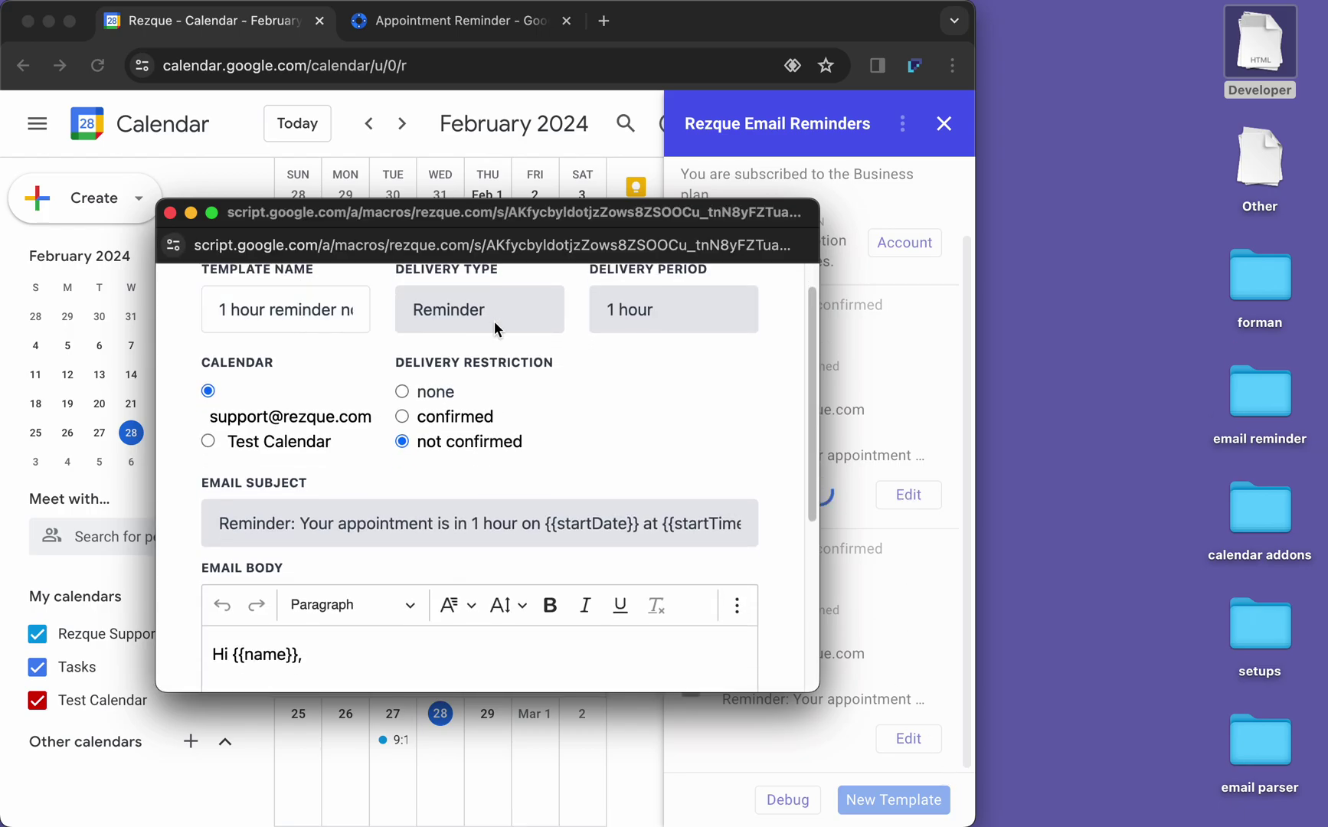
left_click(497, 324)
left_click(623, 313)
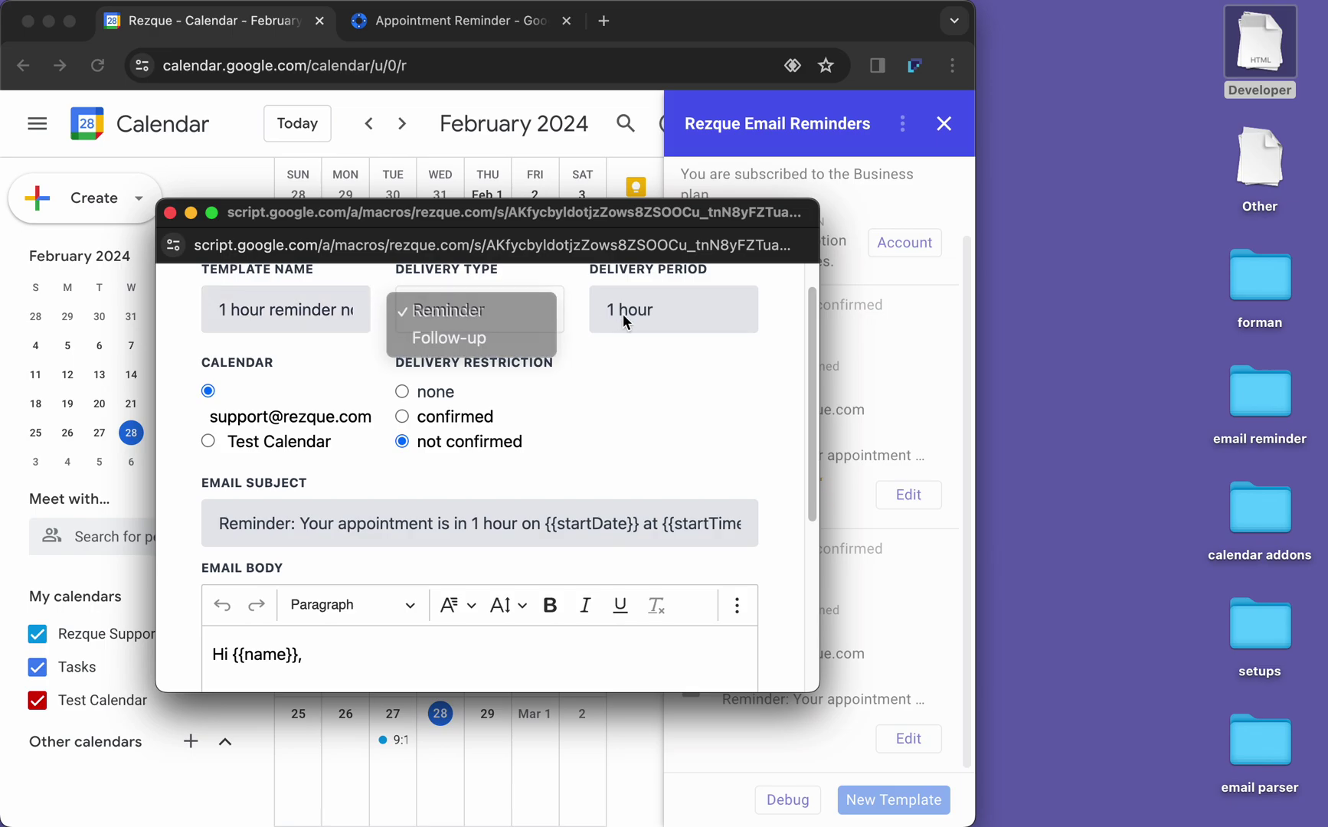
left_click(623, 313)
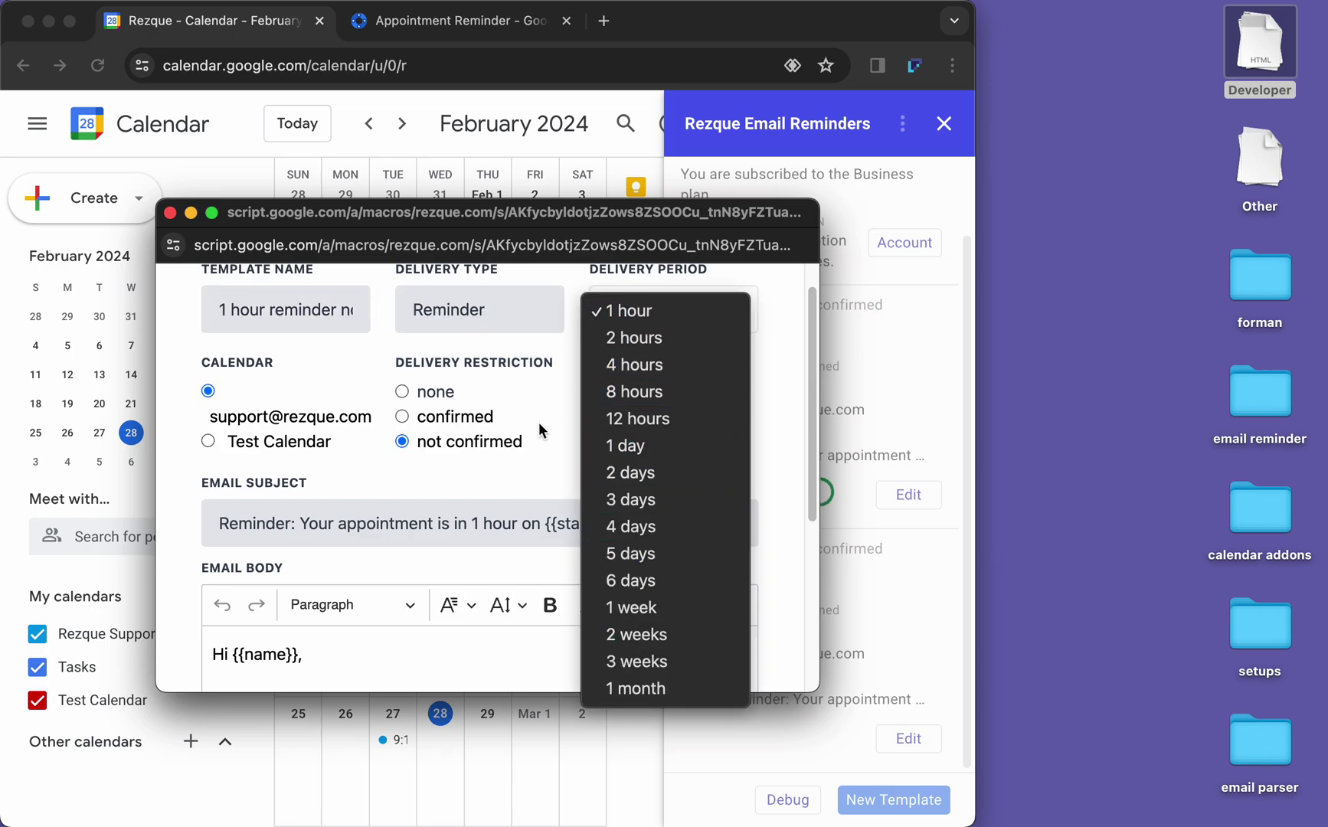
left_click(553, 448)
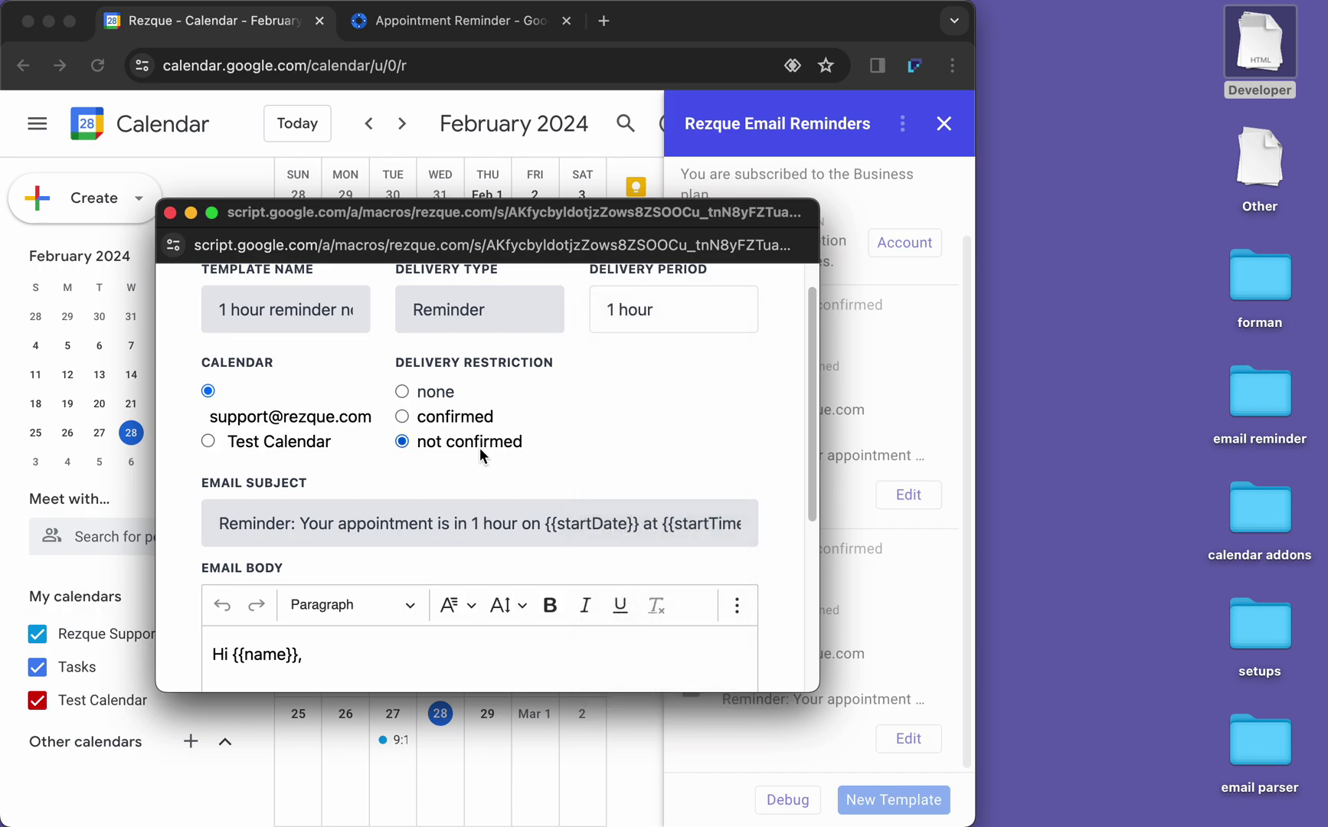
scroll(480, 447, "down", 2)
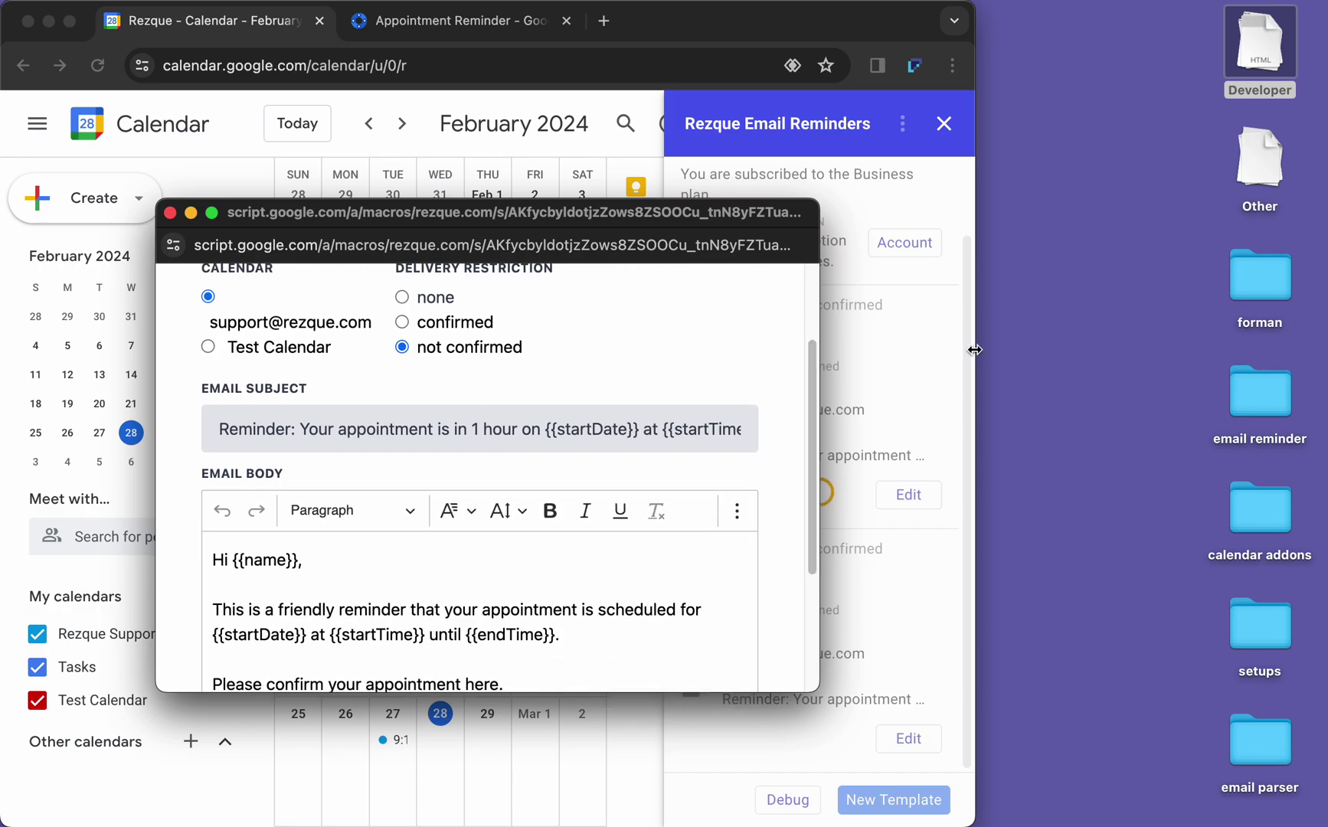
Step: Widen the editor, read the email body, and inspect the startDate placeholder and Event Fields list
left_click_drag(820, 348, 1006, 349)
scroll(653, 365, "up", 3)
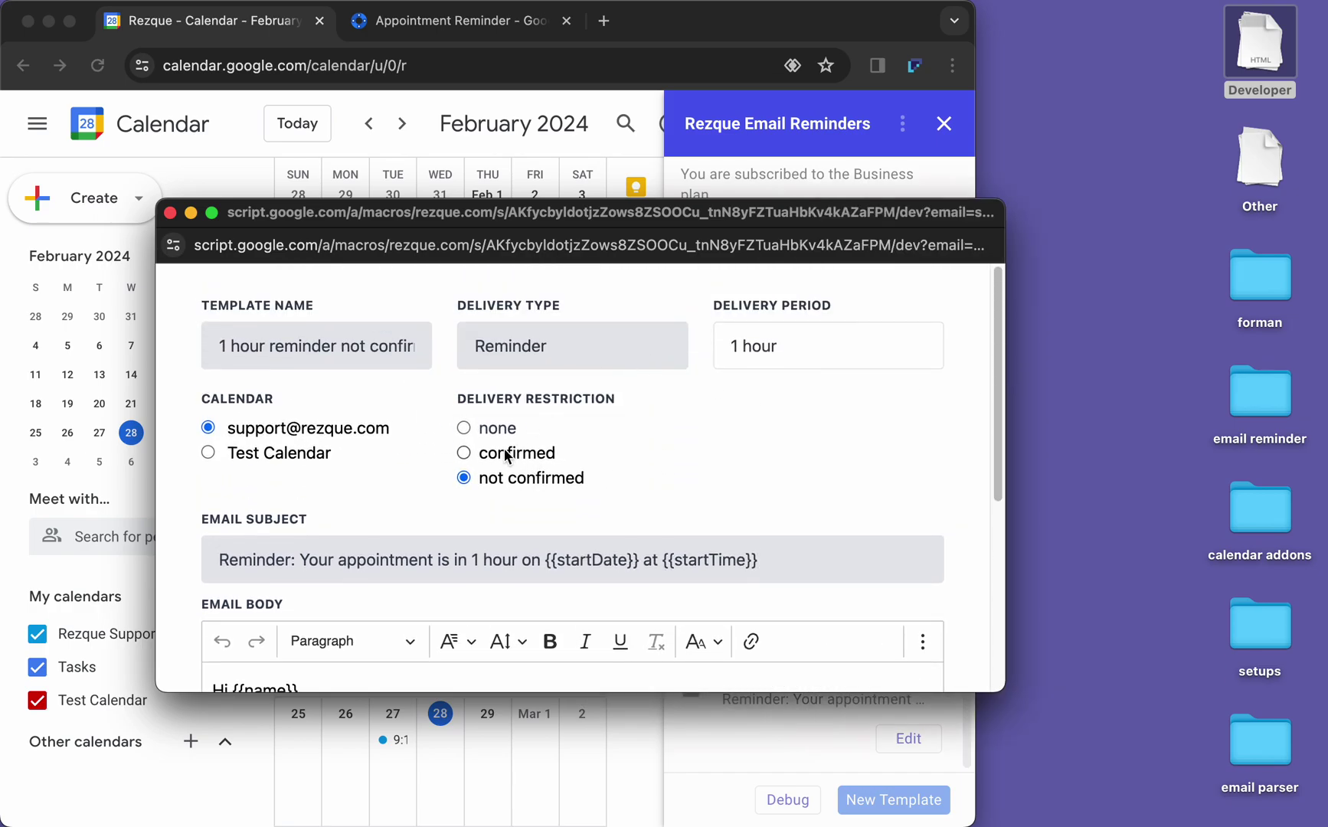
scroll(504, 456, "down", 1)
scroll(504, 455, "down", 1)
scroll(504, 456, "down", 3)
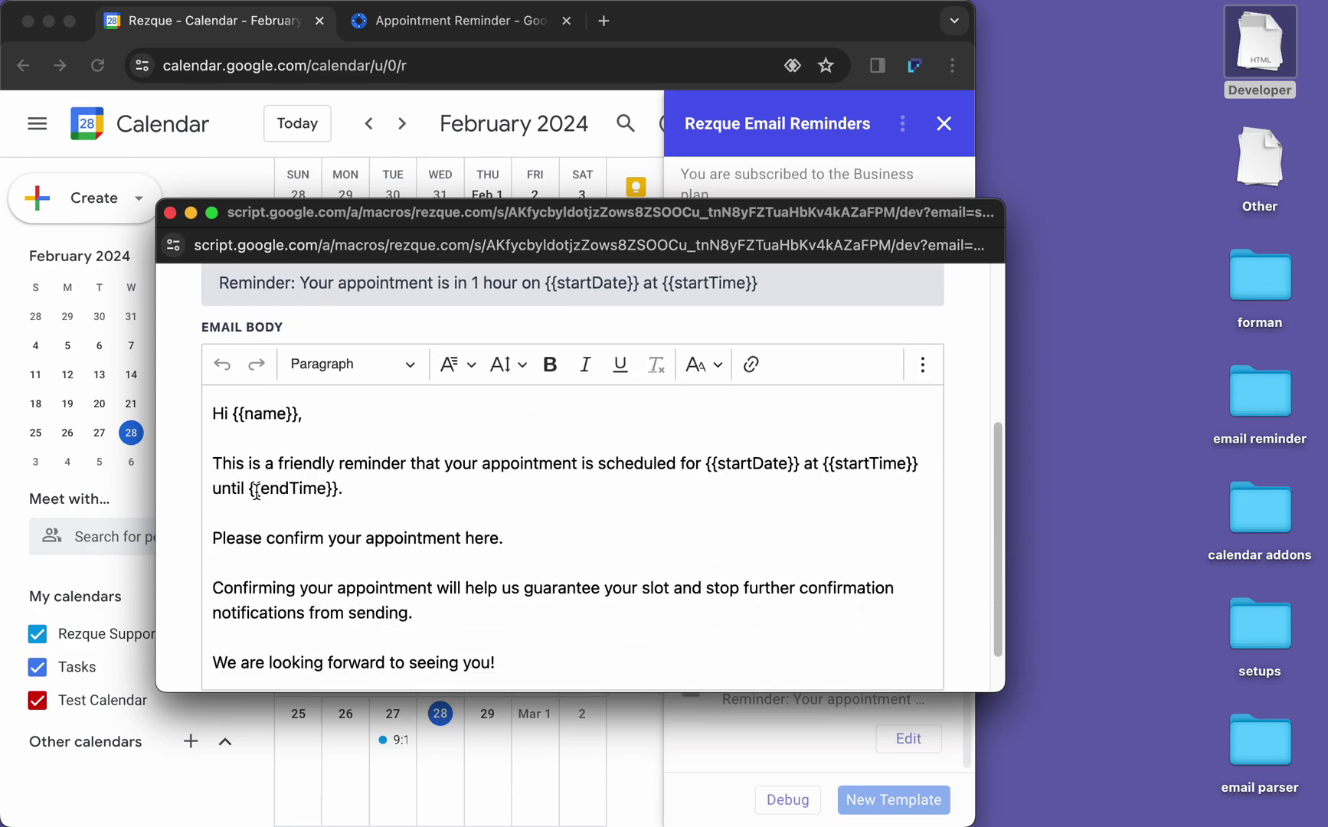
scroll(463, 587, "down", 1)
left_click_drag(514, 619, 171, 415)
left_click(379, 460)
scroll(380, 462, "up", 5)
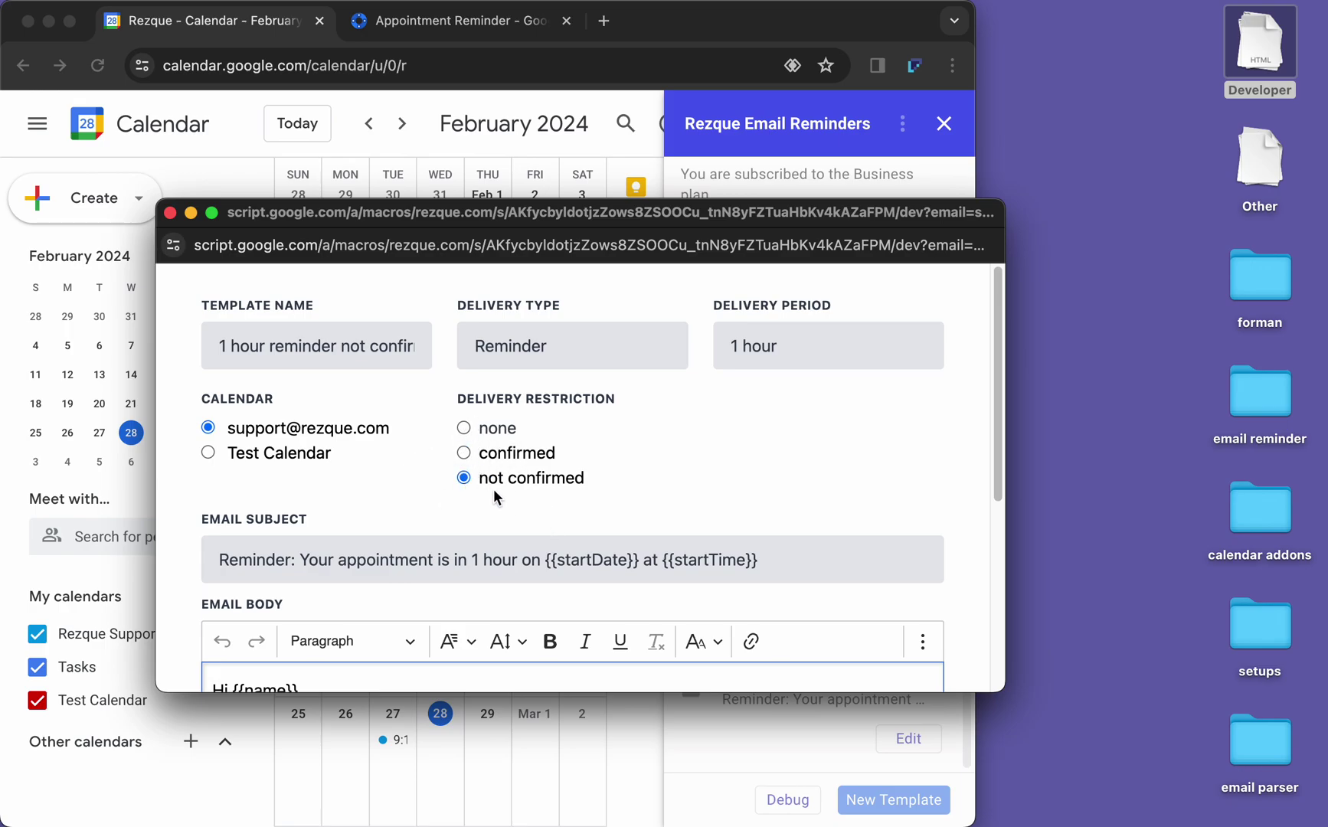
scroll(494, 497, "down", 2)
scroll(783, 513, "down", 3)
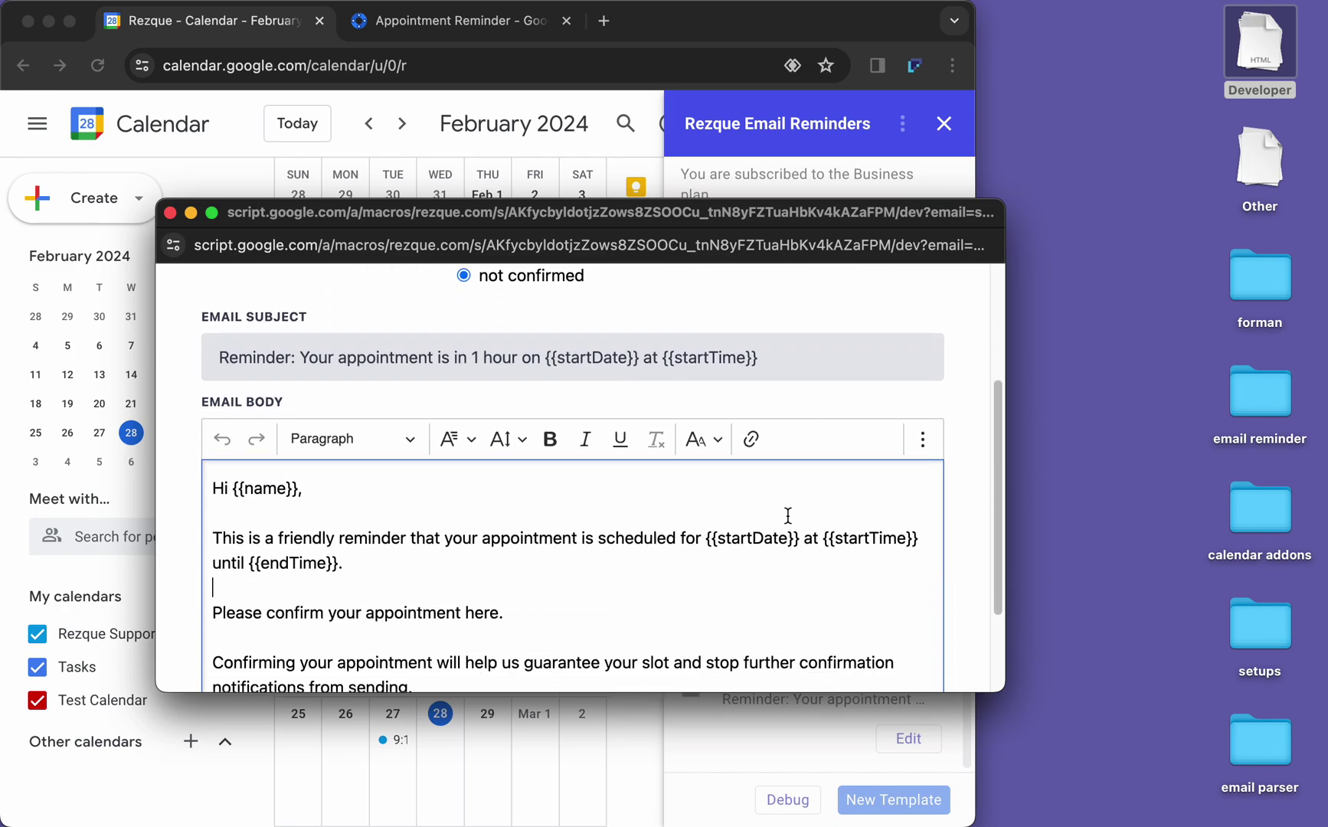
double_click(608, 360)
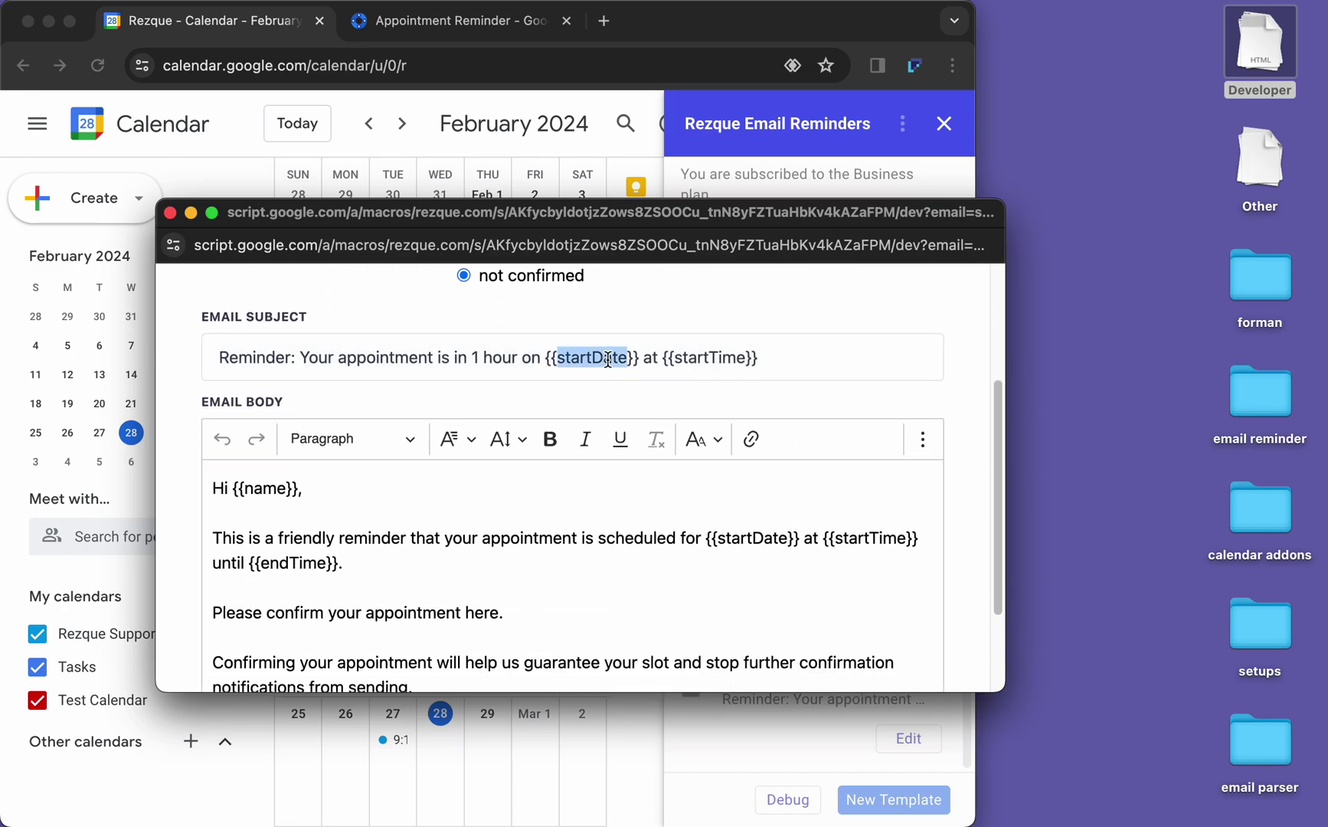
left_click(922, 438)
left_click(868, 477)
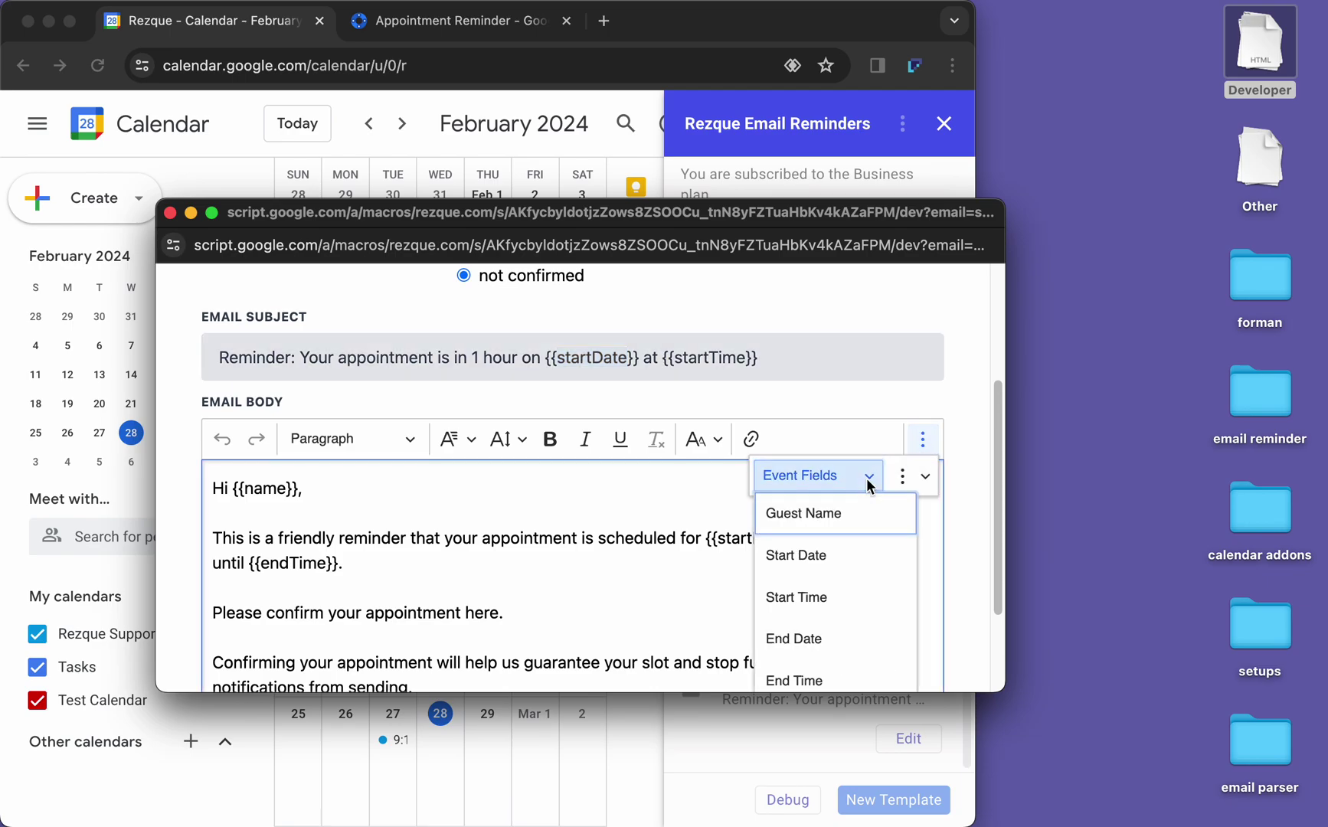
left_click(603, 560)
scroll(616, 560, "down", 3)
Step: Submit the unchanged template, then set the Test event's start to 11:30pm Feb 27 and save
left_click(264, 661)
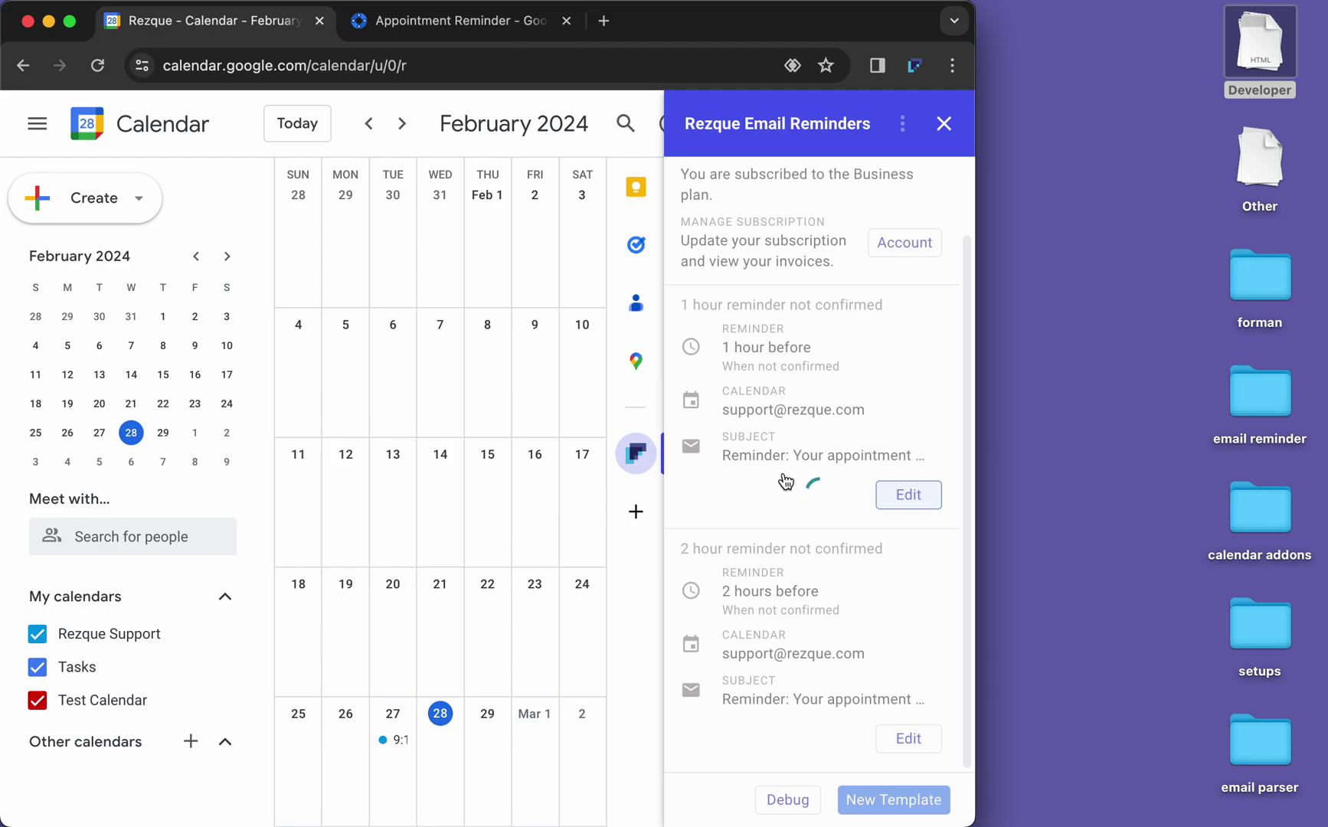
left_click(400, 743)
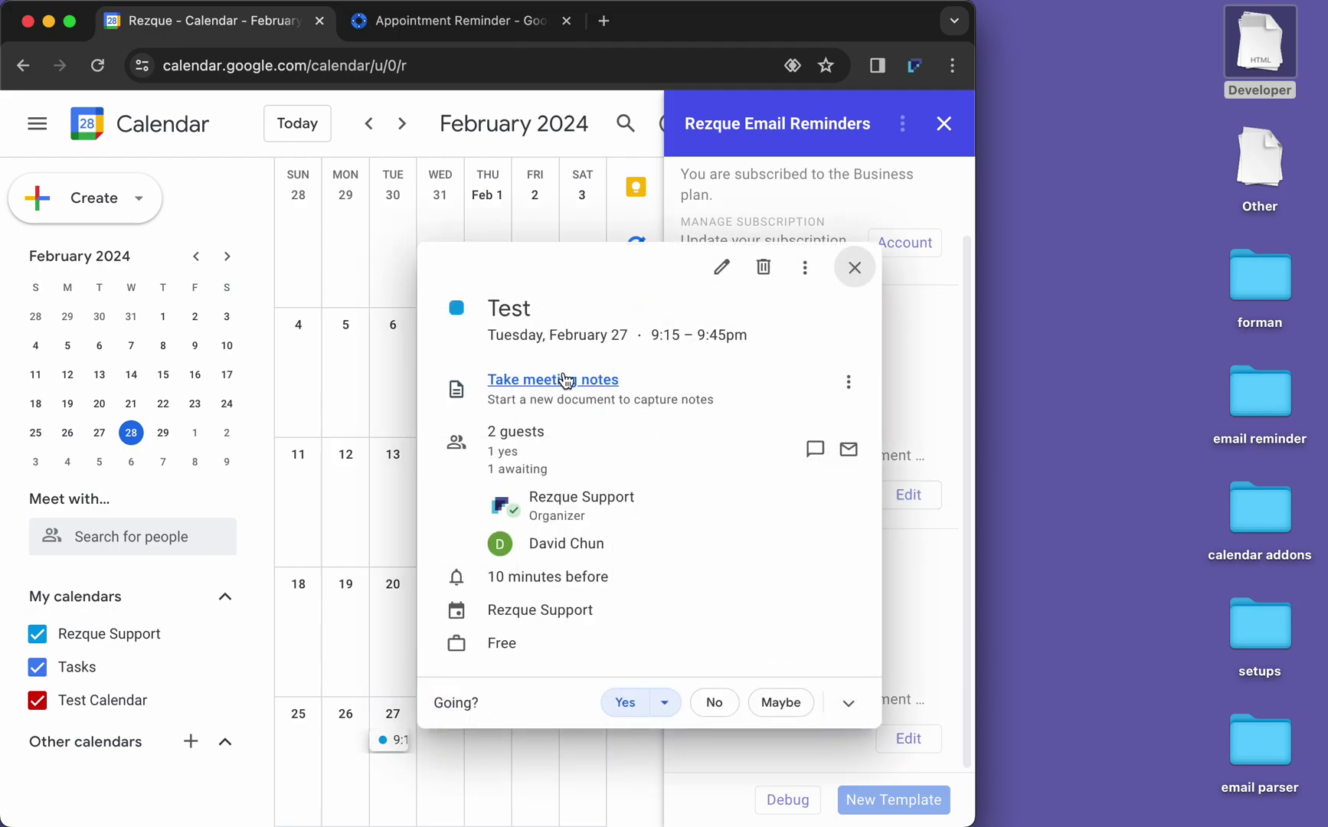
left_click(722, 267)
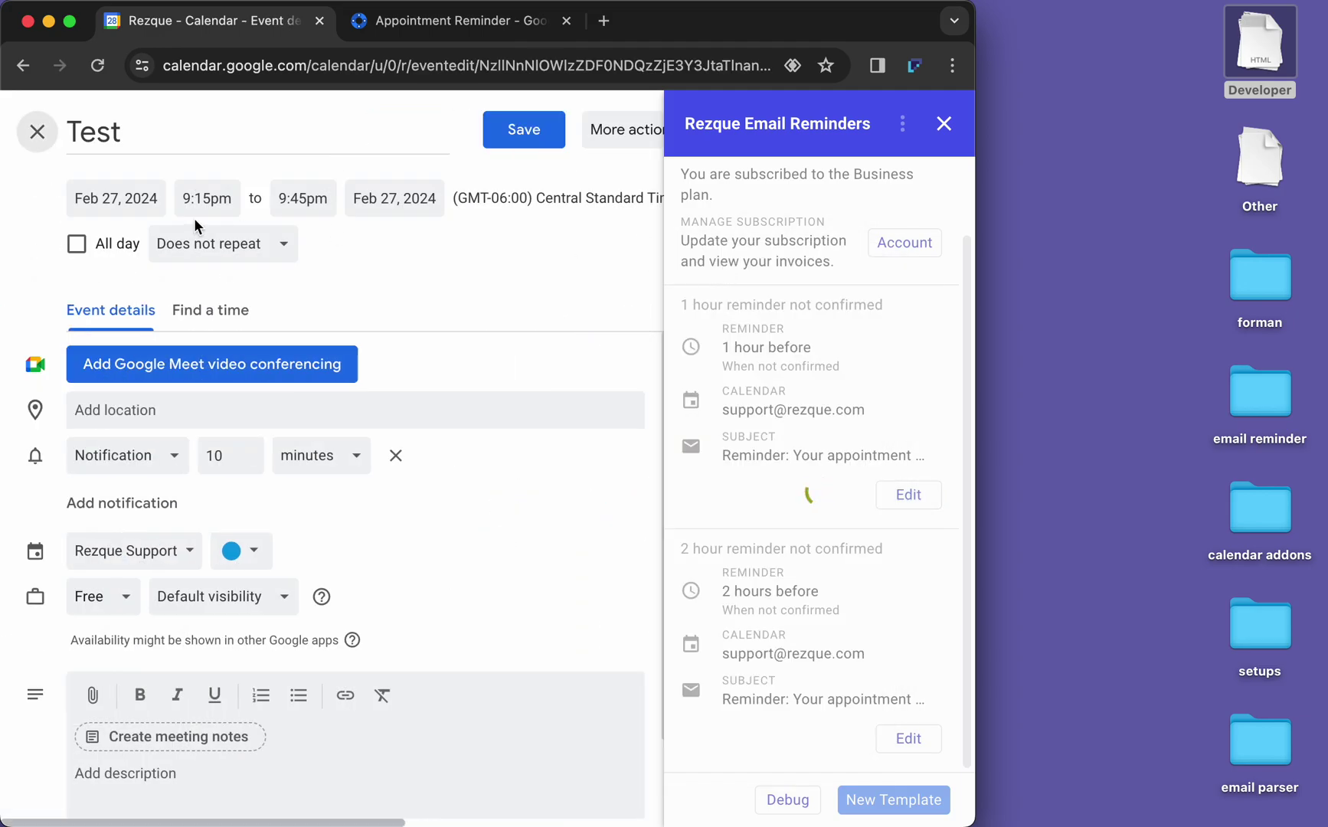
left_click(204, 200)
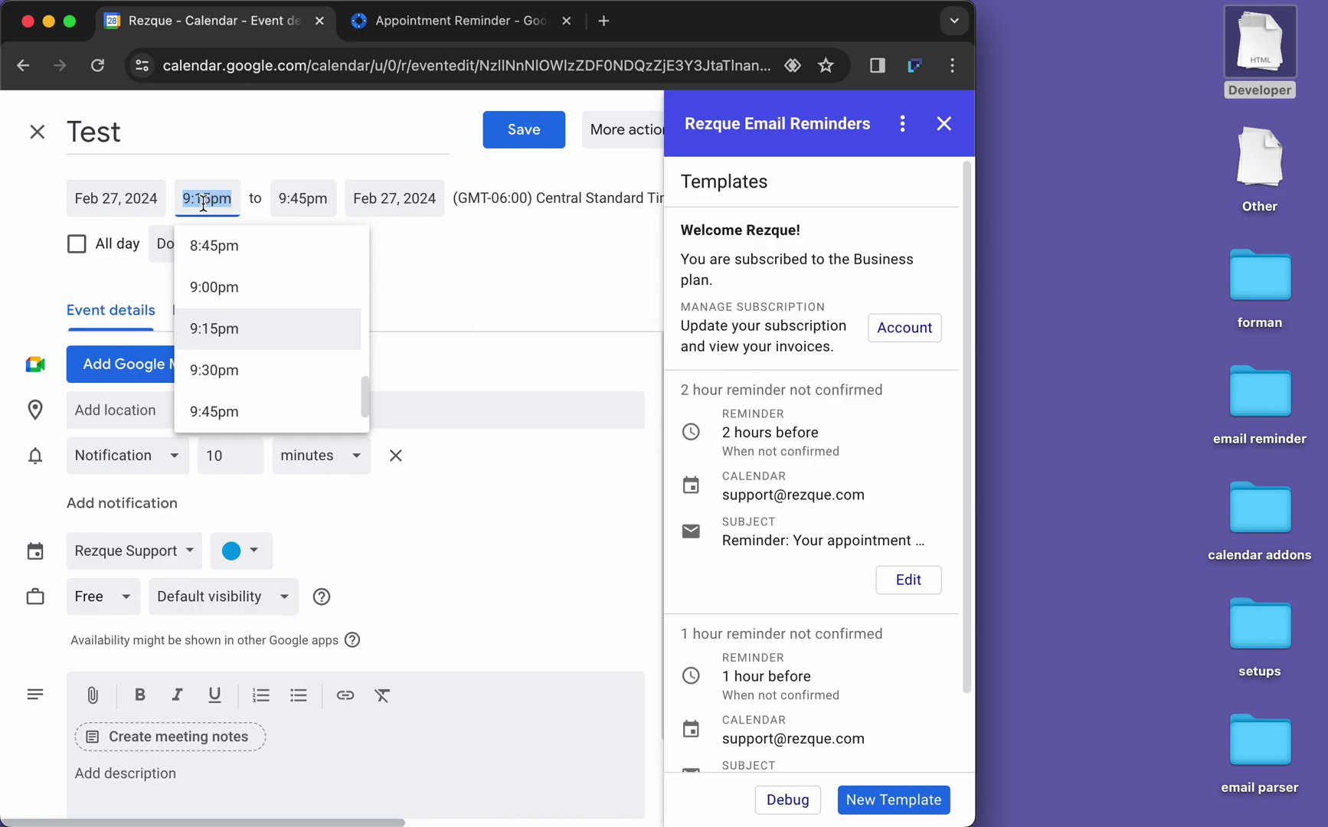
scroll(270, 418, "down", 5)
scroll(269, 420, "up", 2)
scroll(267, 399, "down", 1)
scroll(266, 399, "down", 1)
left_click(258, 403)
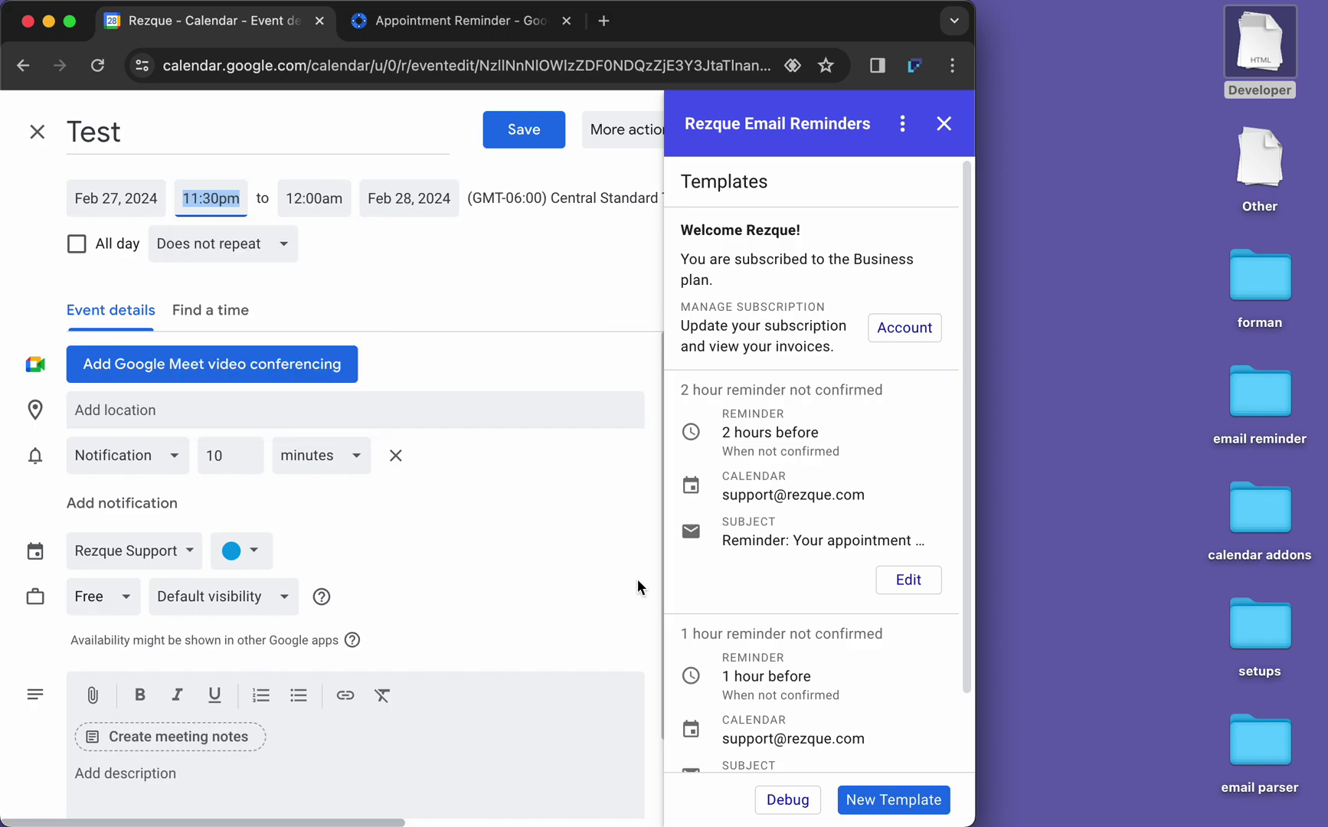
left_click(516, 139)
Step: Dismiss the guest update prompt, then move the Test event's start date to Feb 28 and save
left_click(616, 566)
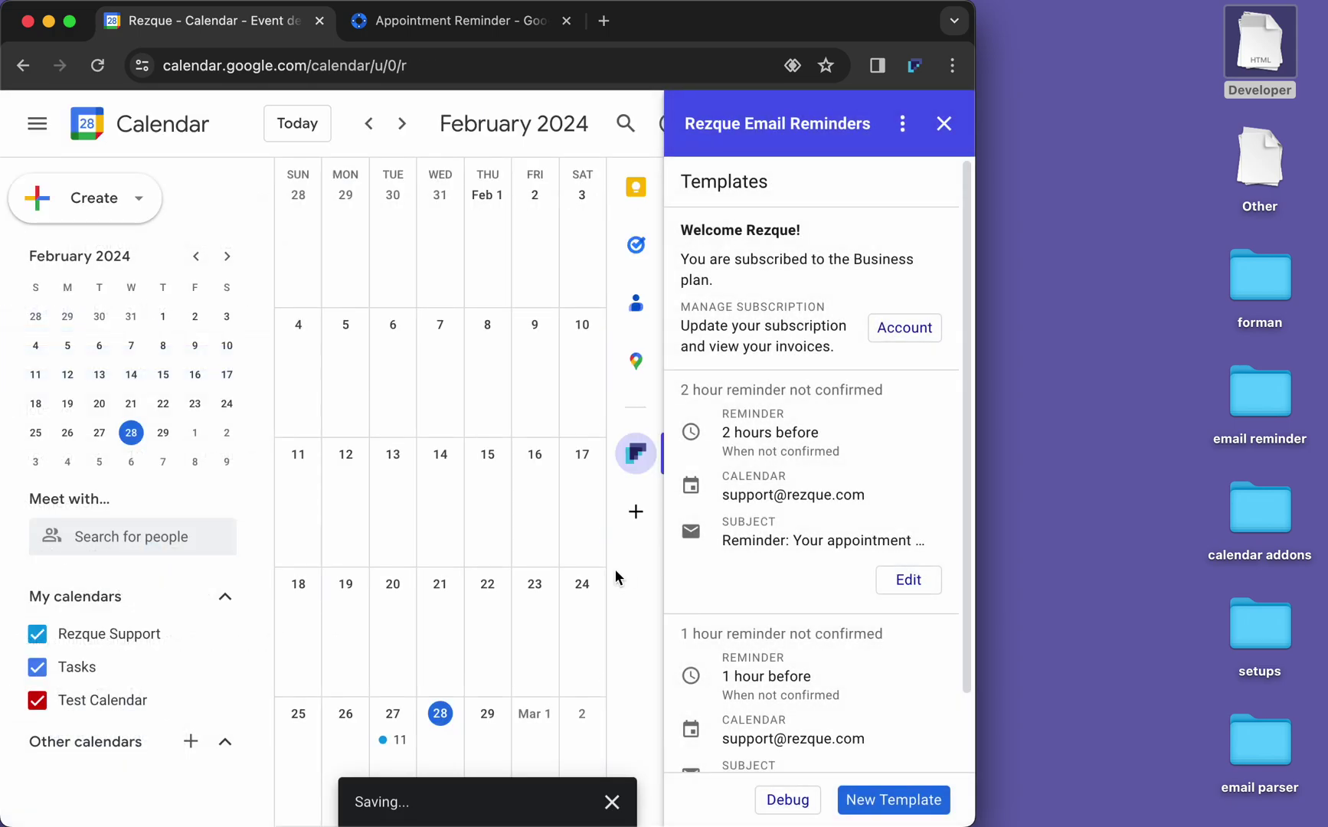
left_click(400, 742)
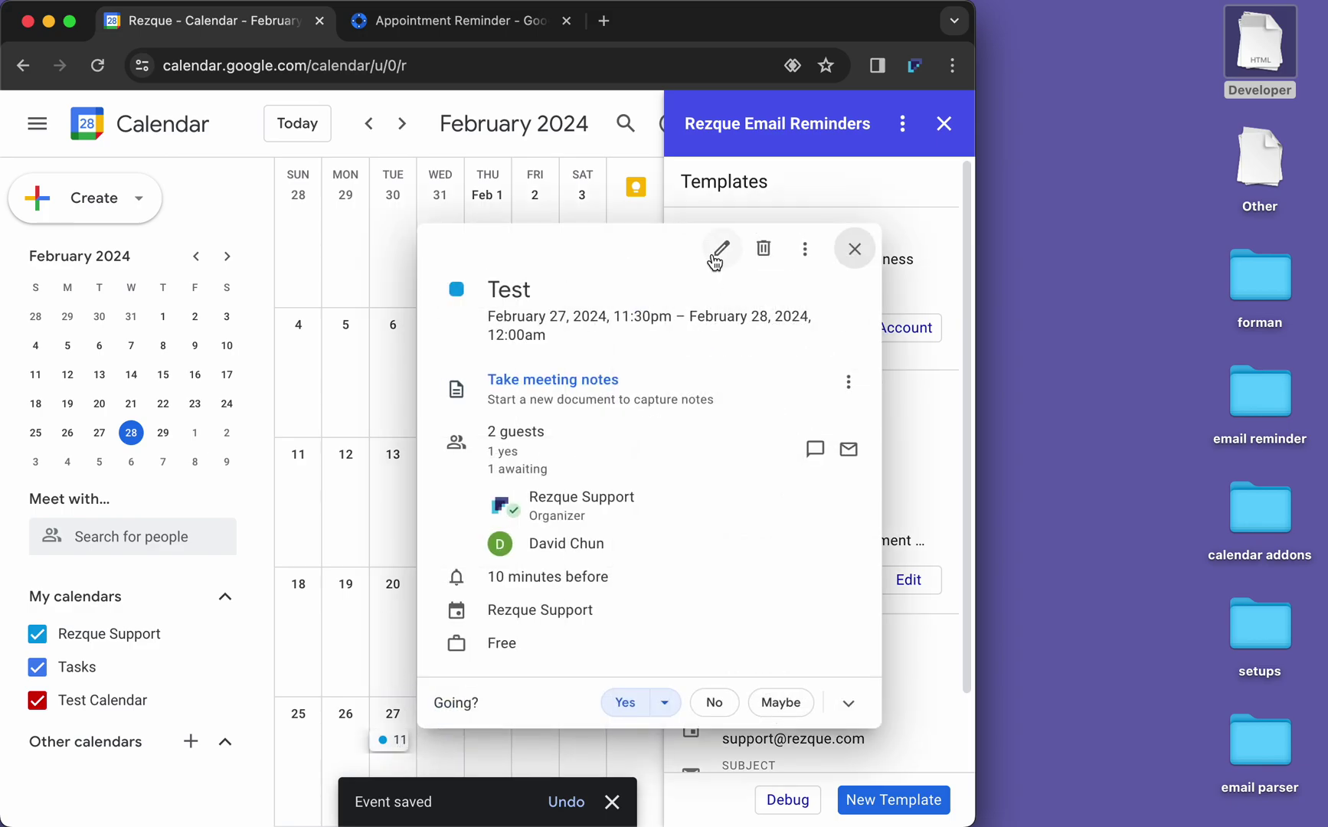
left_click(714, 252)
left_click(116, 198)
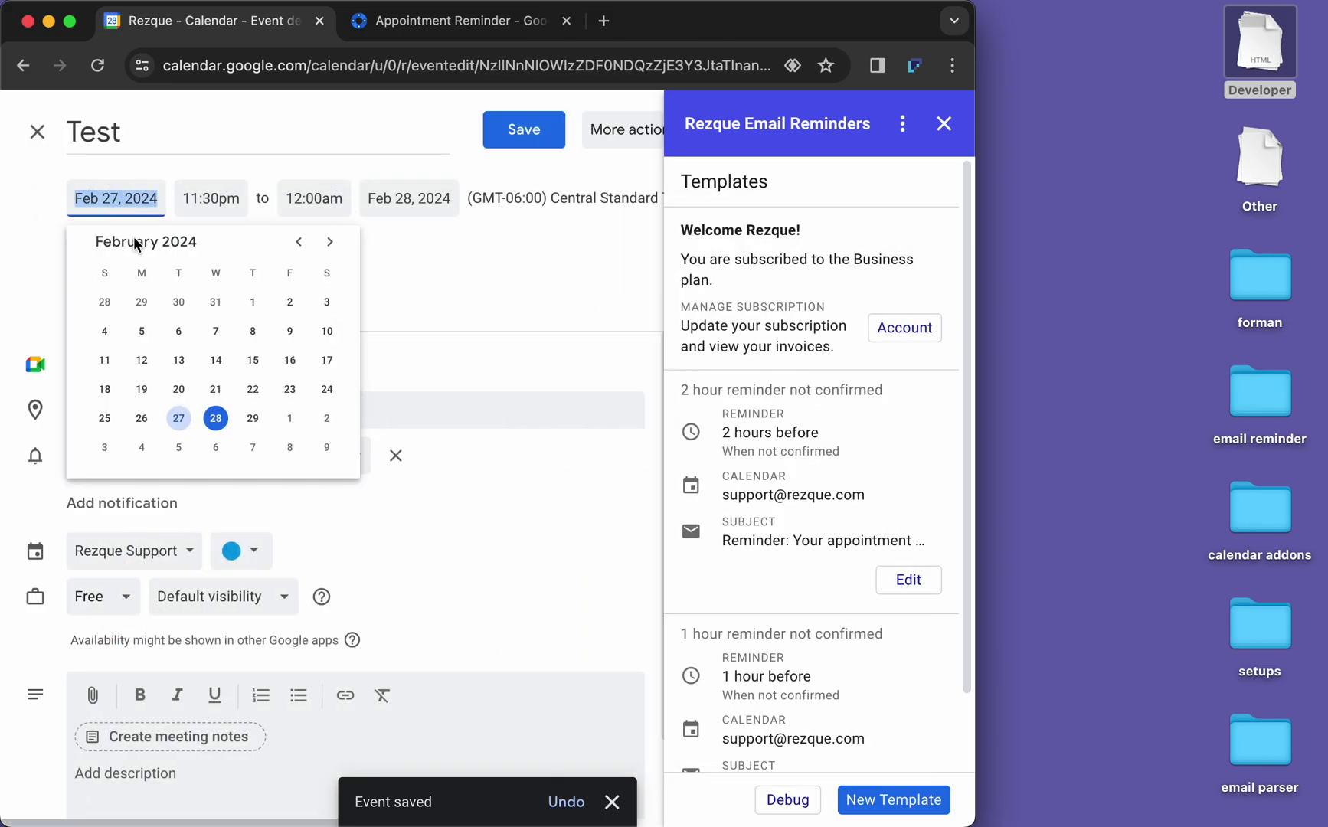
left_click(214, 419)
left_click(530, 129)
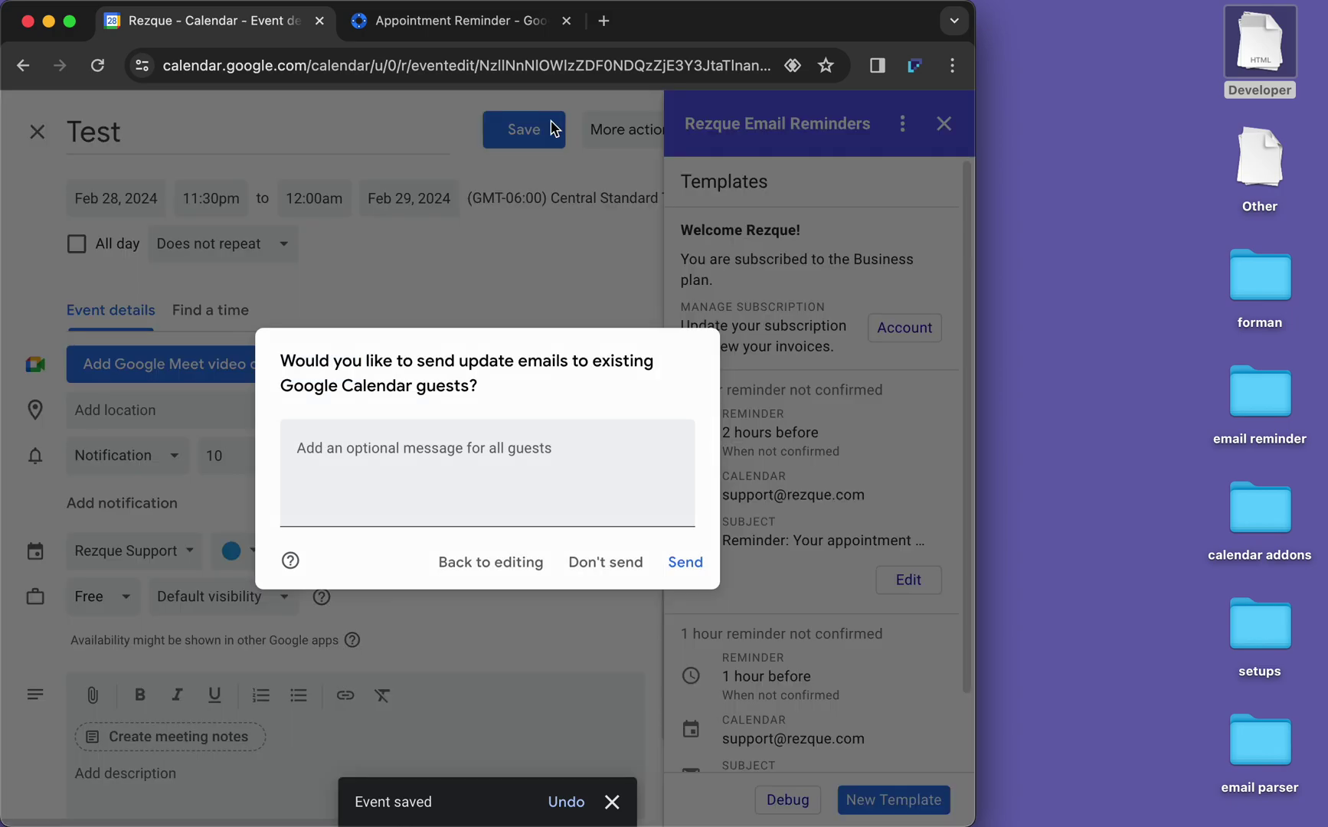